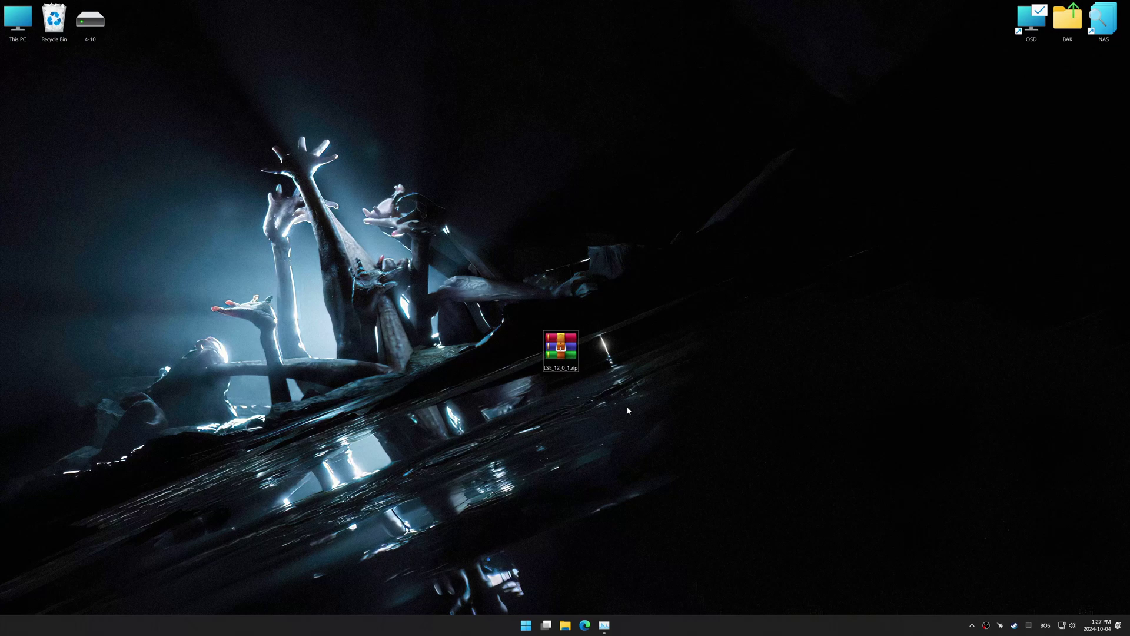
Extract the downloaded archive with WinRAR and install LowSpecsEx, accepting the license.
right_click(551, 342)
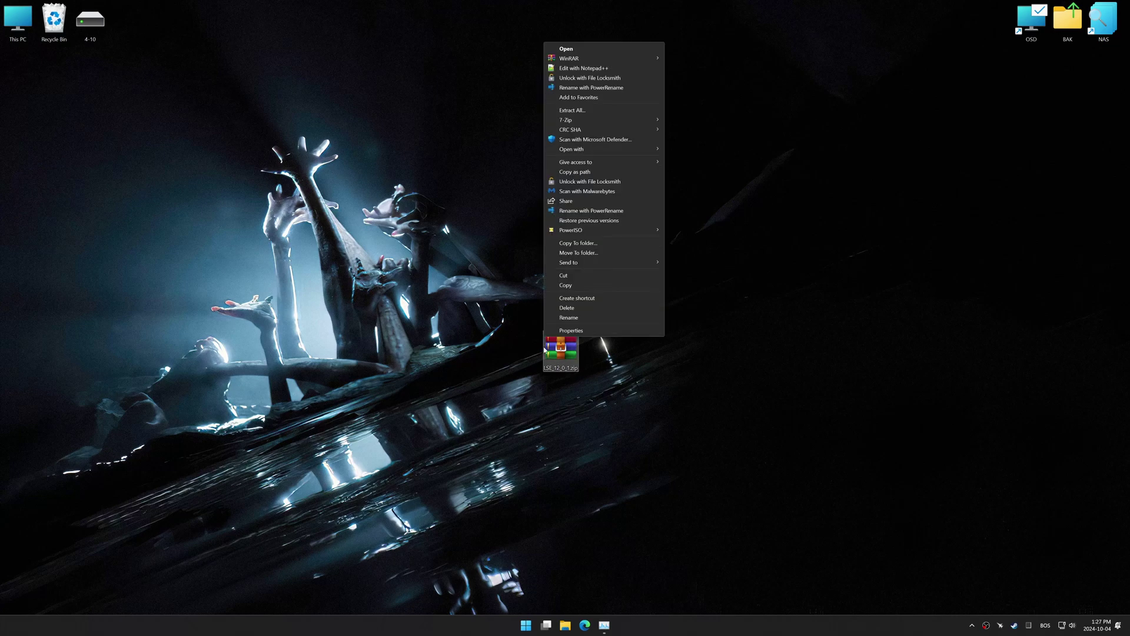
mouse_move(601, 59)
click(707, 79)
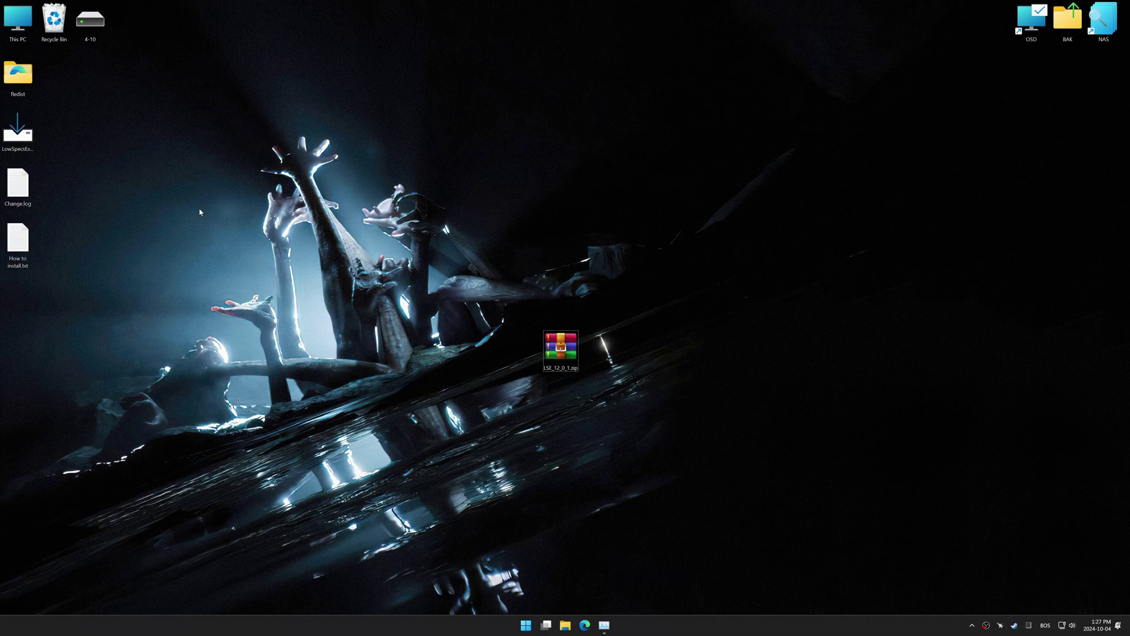
double_click(17, 132)
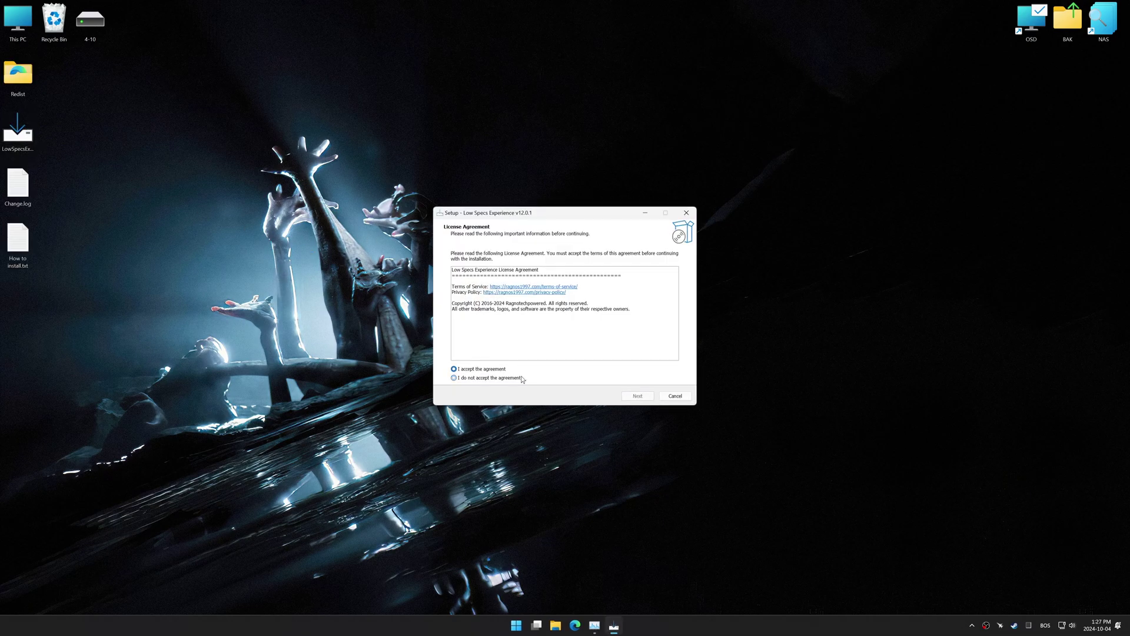
click(638, 396)
click(637, 395)
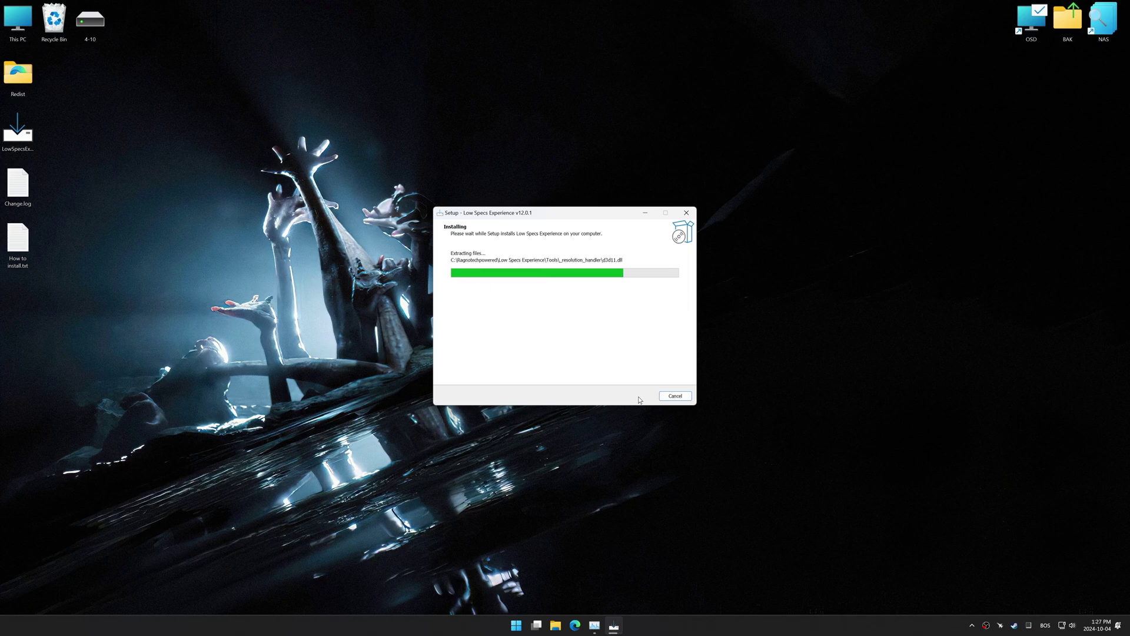
click(638, 395)
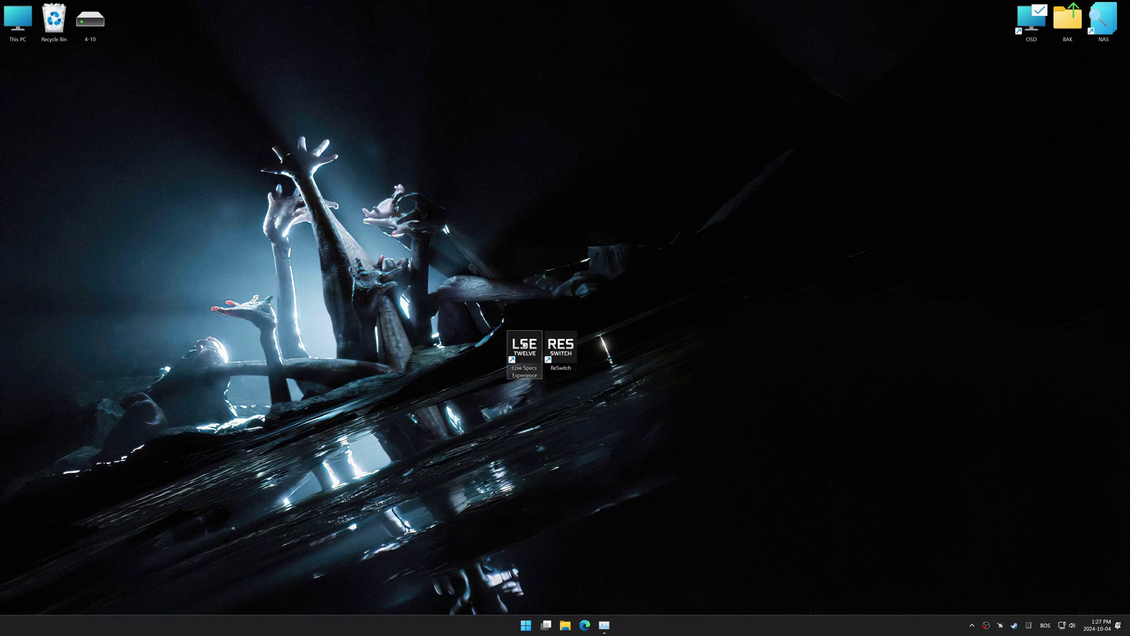
Pick Sons of the Forest in the Optimization Catalog and load its optimization package.
double_click(528, 343)
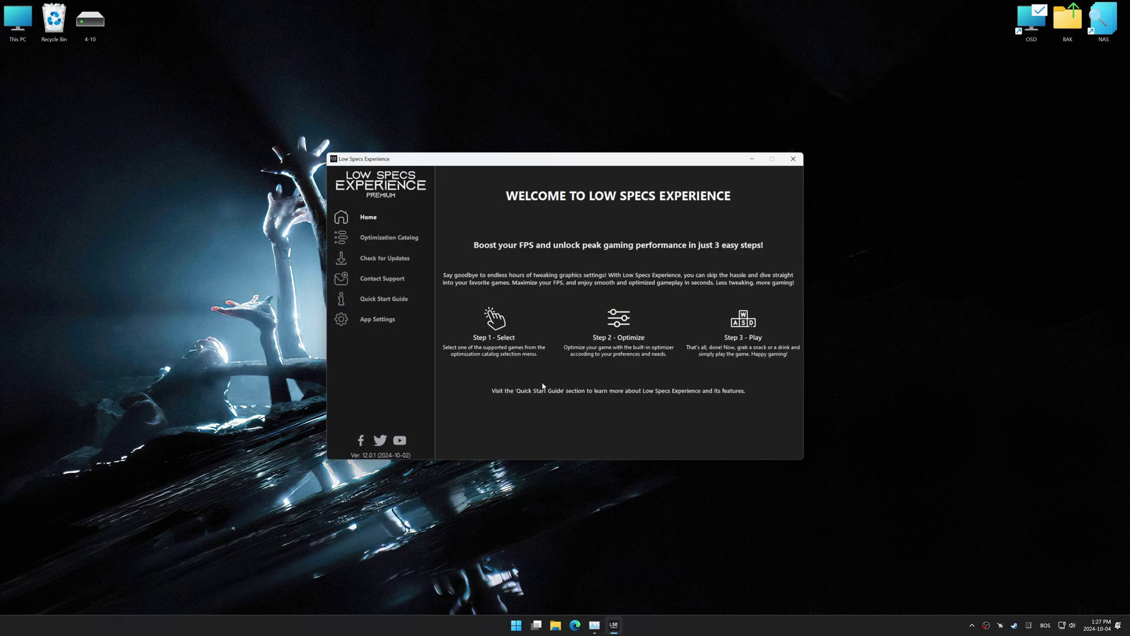
click(389, 238)
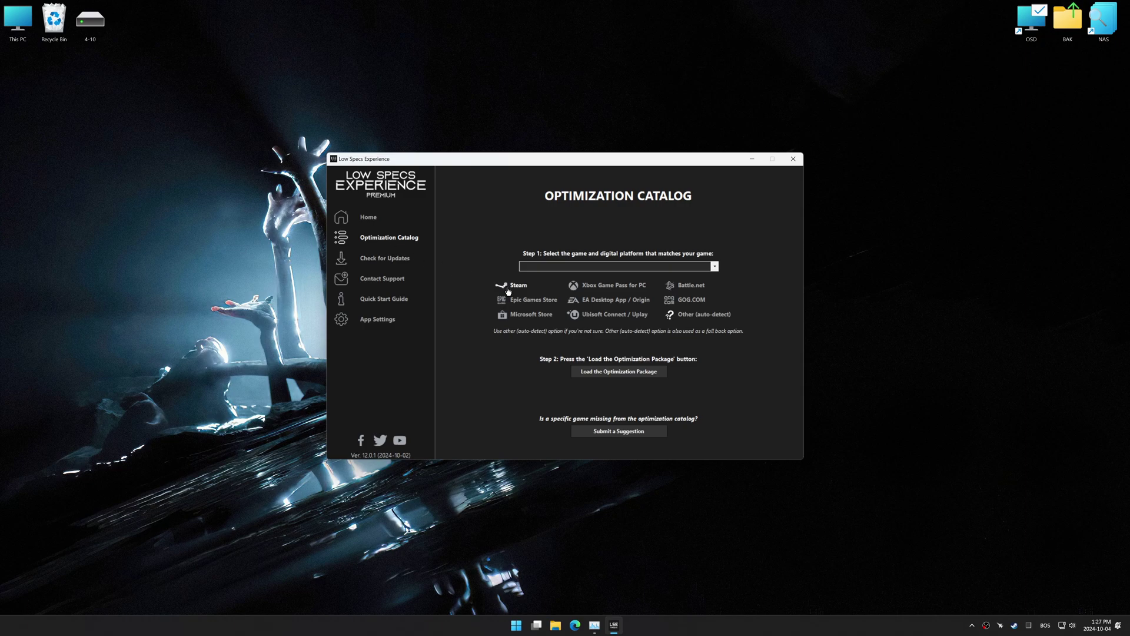
click(603, 267)
key(s)
scroll(583, 336, down, 4)
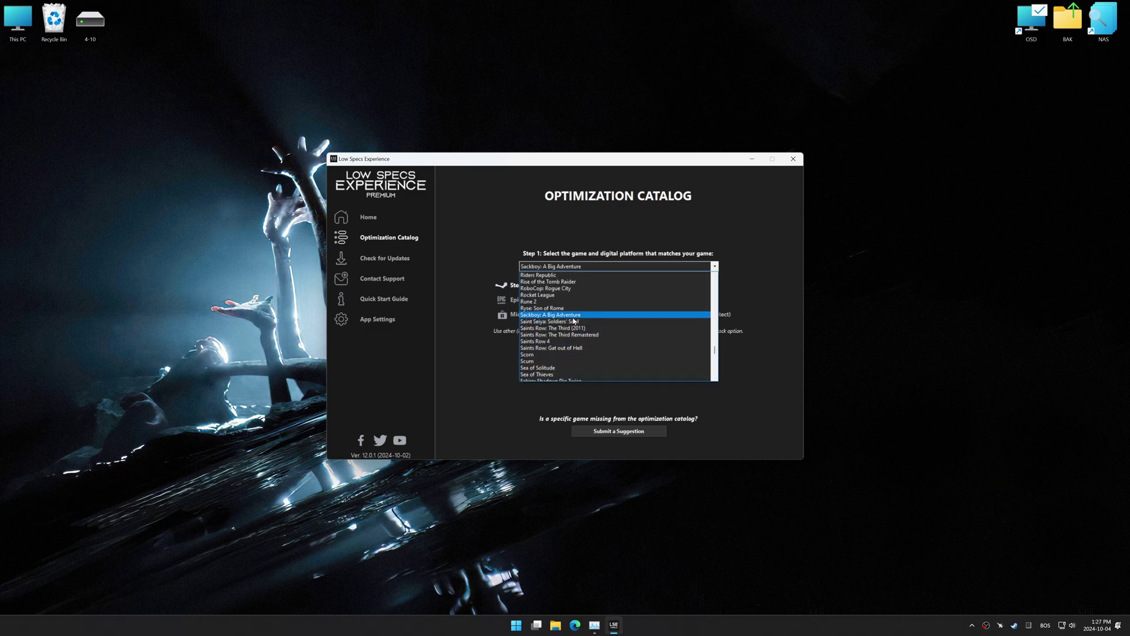
scroll(573, 317, down, 4)
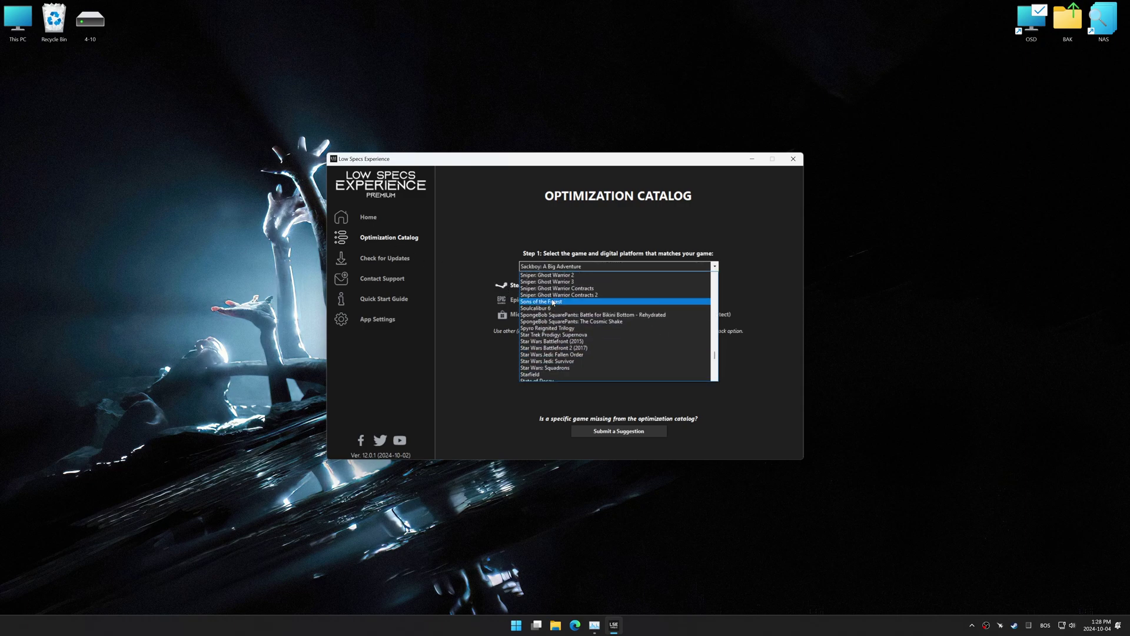
click(572, 309)
click(622, 372)
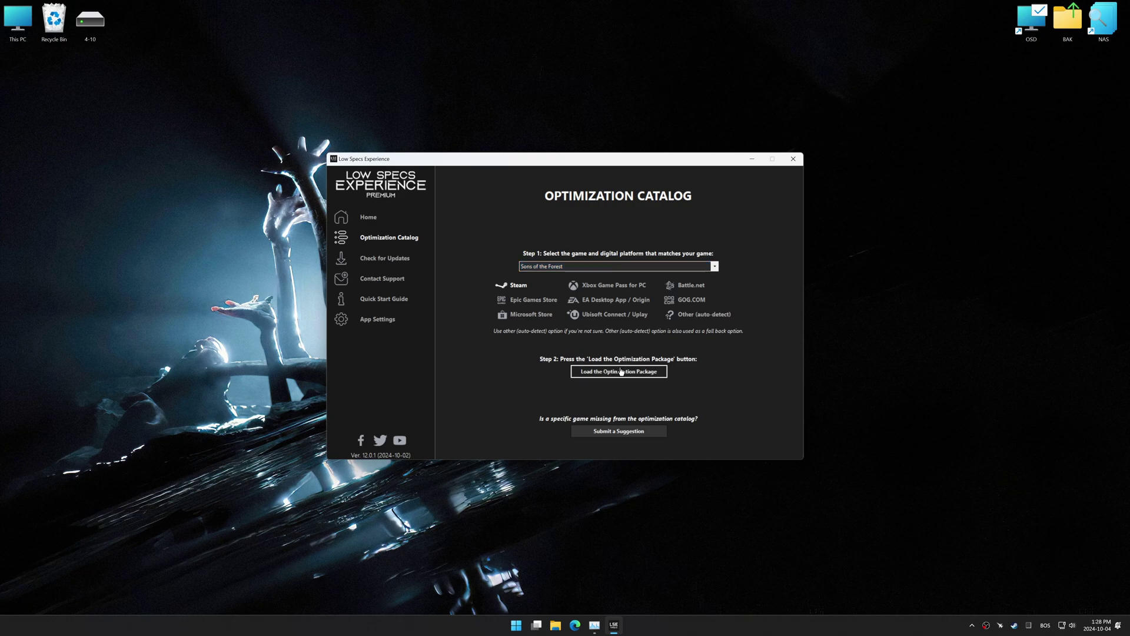
click(599, 345)
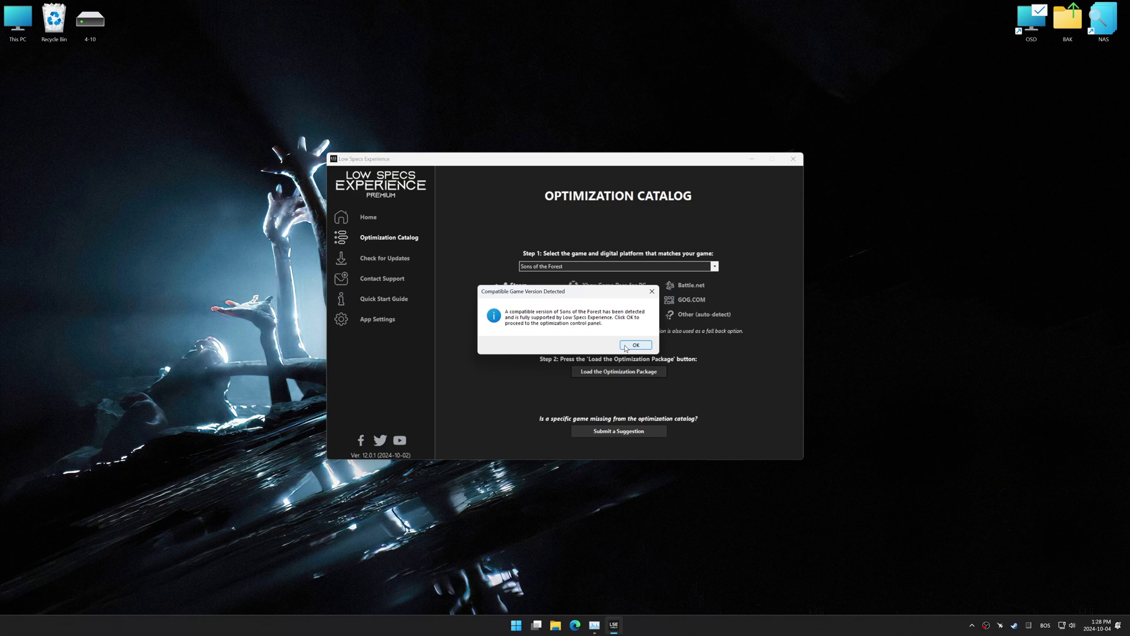
Choose Optimized Settings on Balanced with a 5120 x 2880 - 16:9 resolution.
click(626, 347)
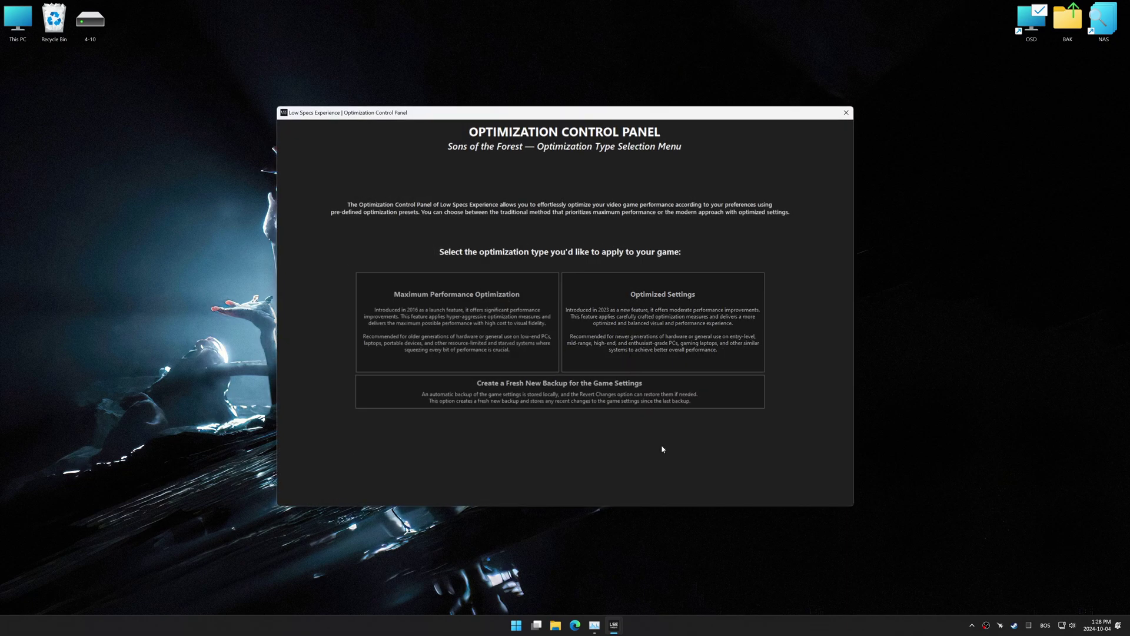
click(667, 329)
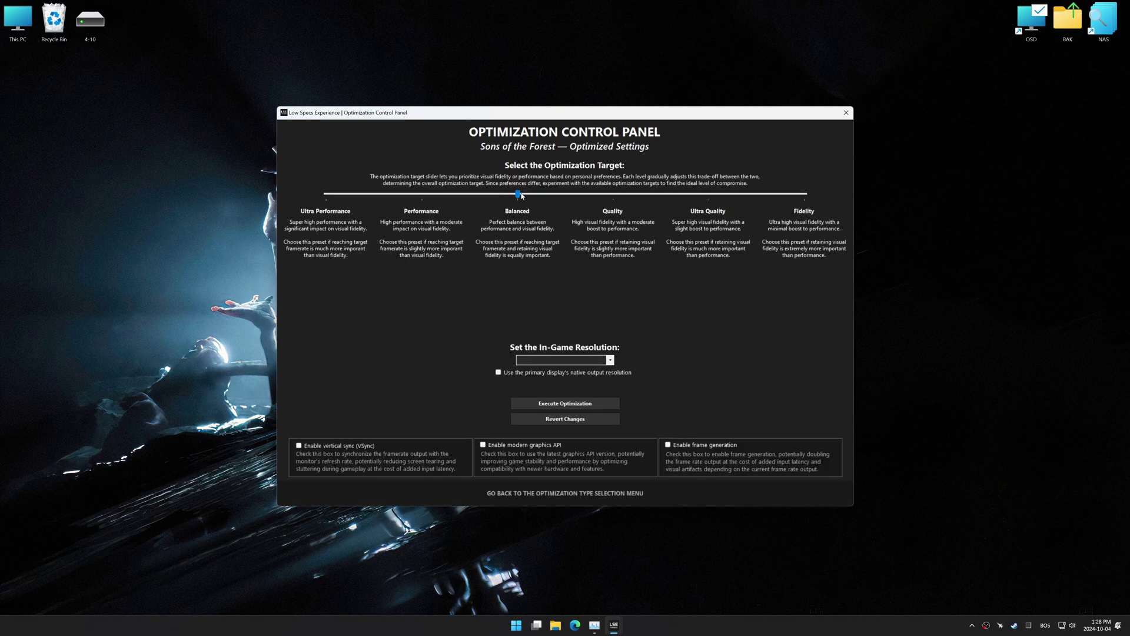
click(562, 359)
scroll(565, 425, down, 5)
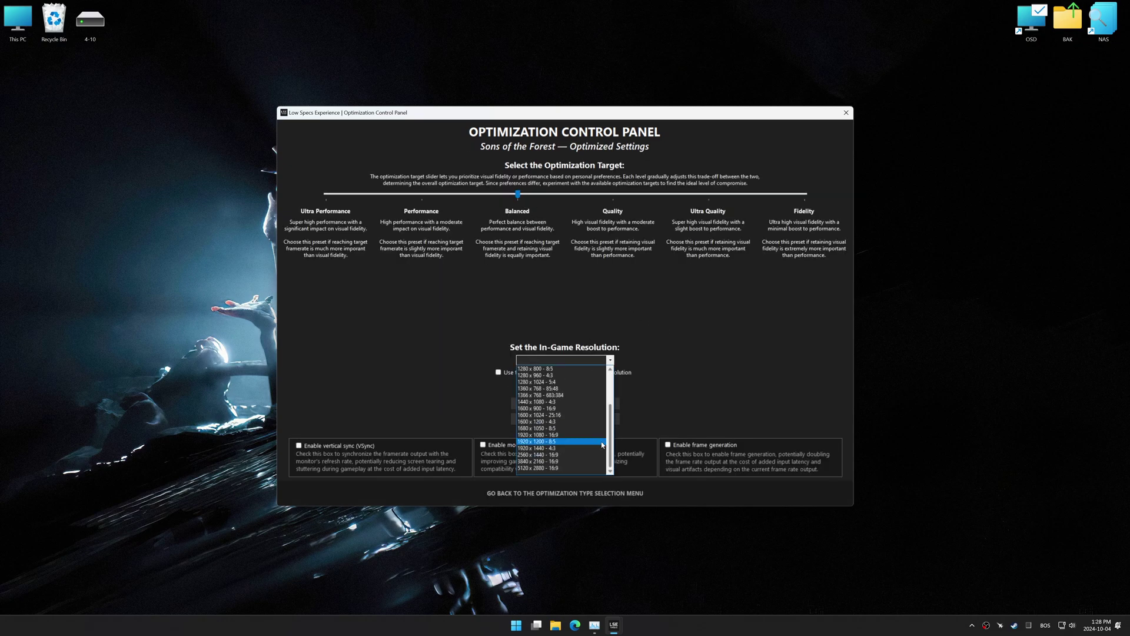
click(583, 467)
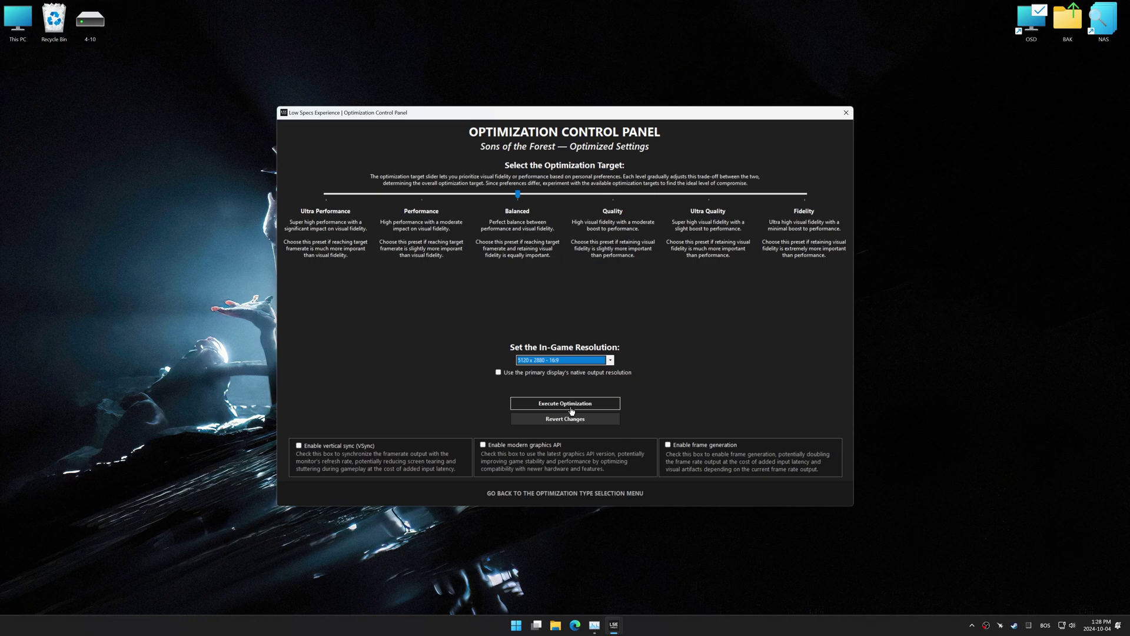
Execute the Balanced 5120 x 2880 optimization, then revert it from Optimized Settings.
click(571, 412)
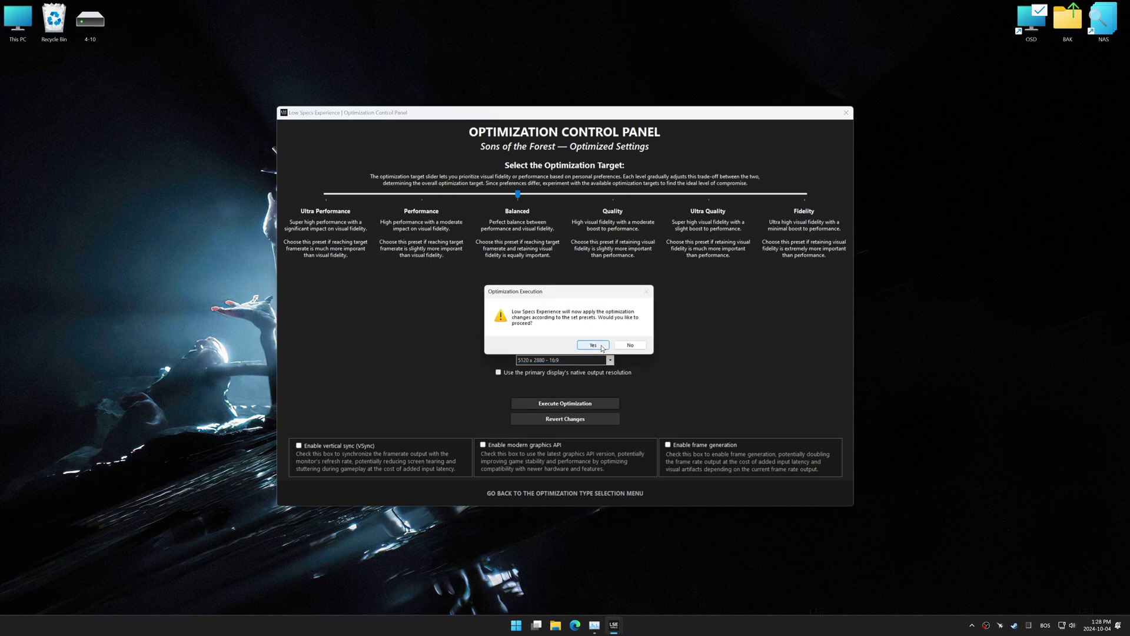
click(601, 347)
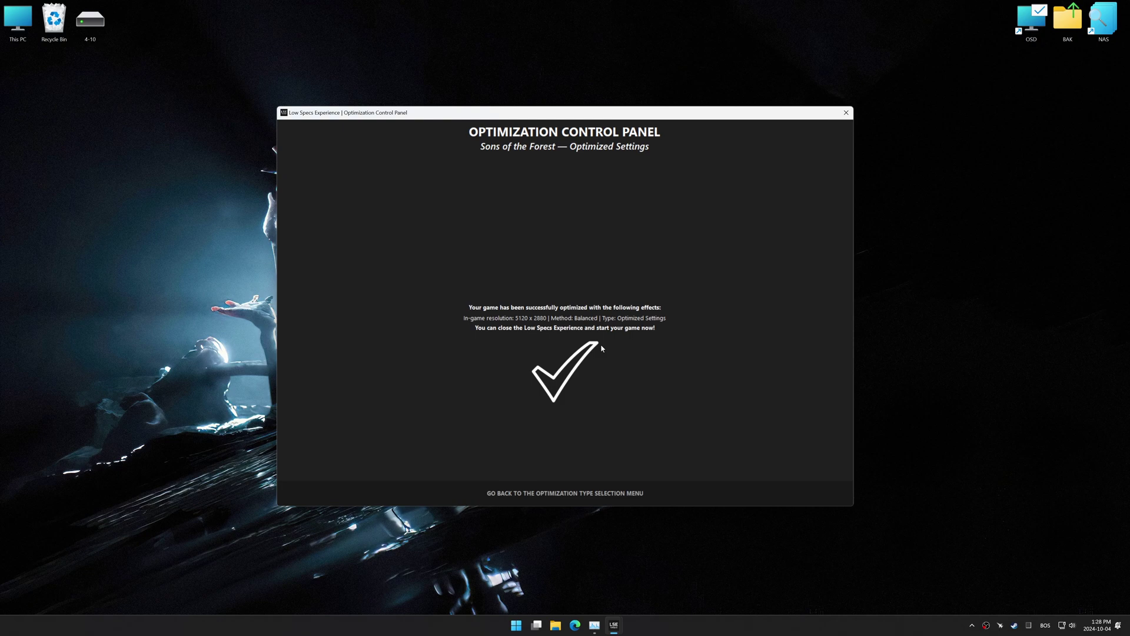
click(602, 488)
click(649, 357)
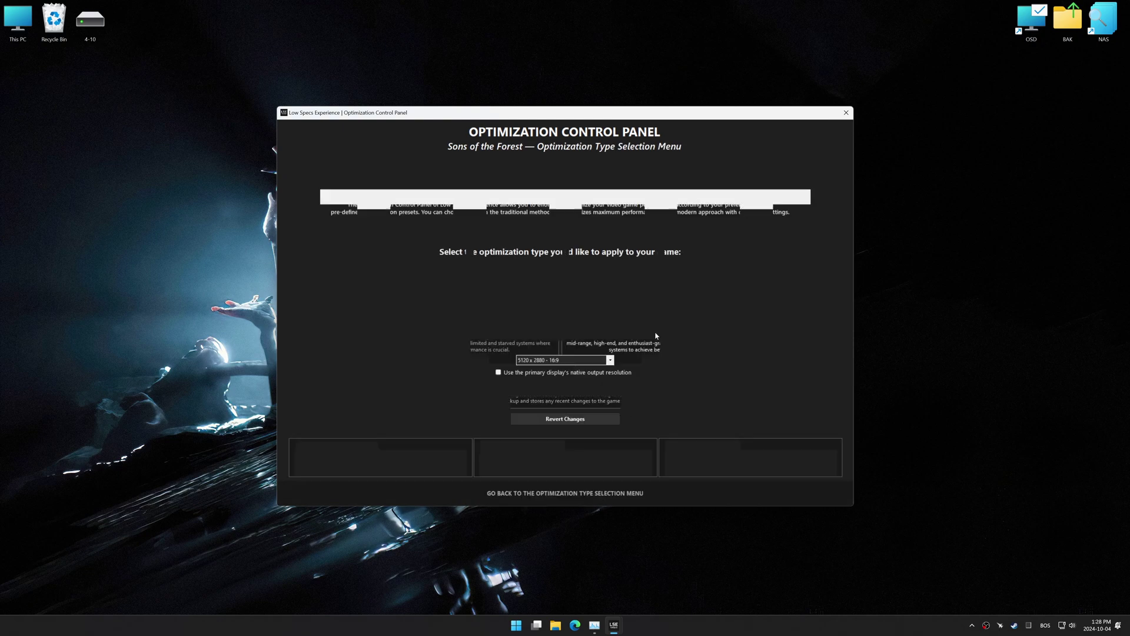
click(591, 419)
click(591, 345)
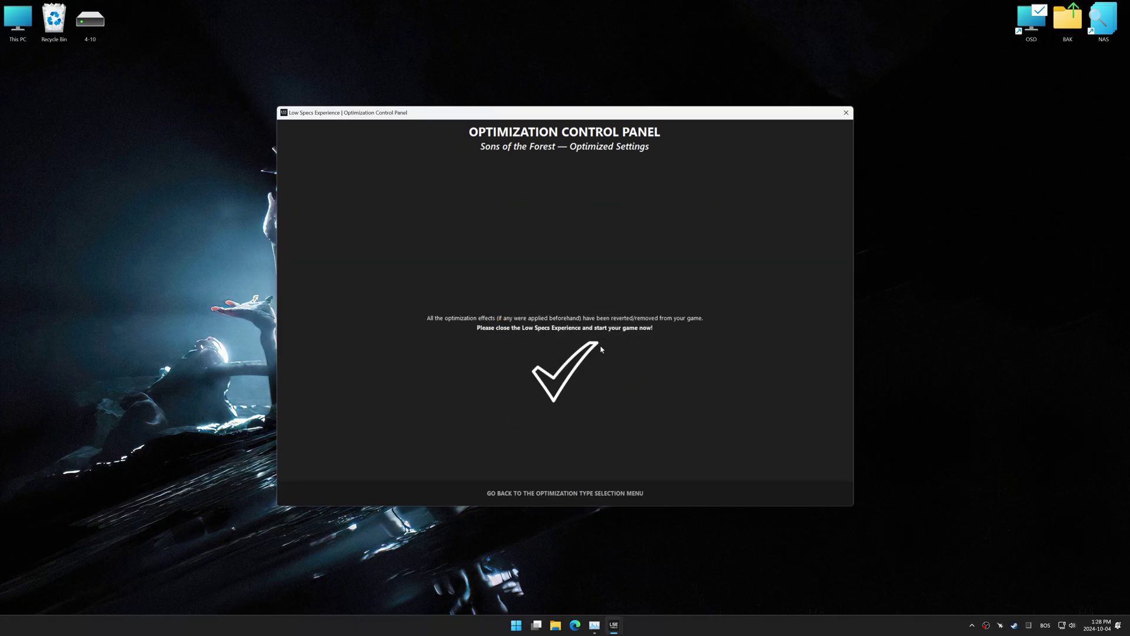